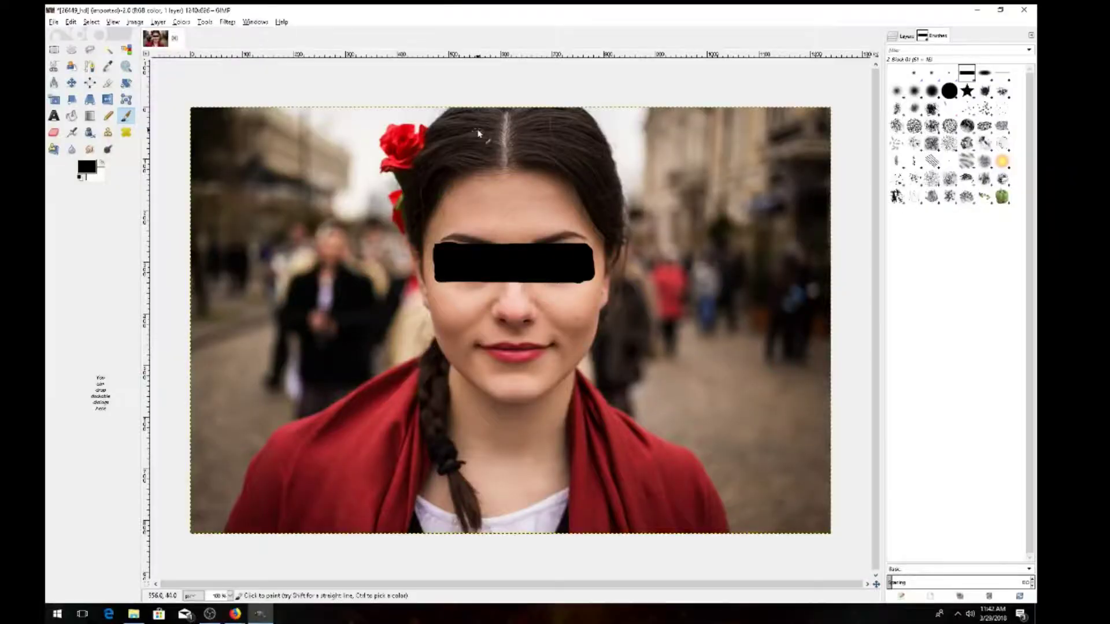
Show the Layers dock and add an alpha channel to the portrait's photo layer
{"action": "left_click", "coordinate": [903, 35]}
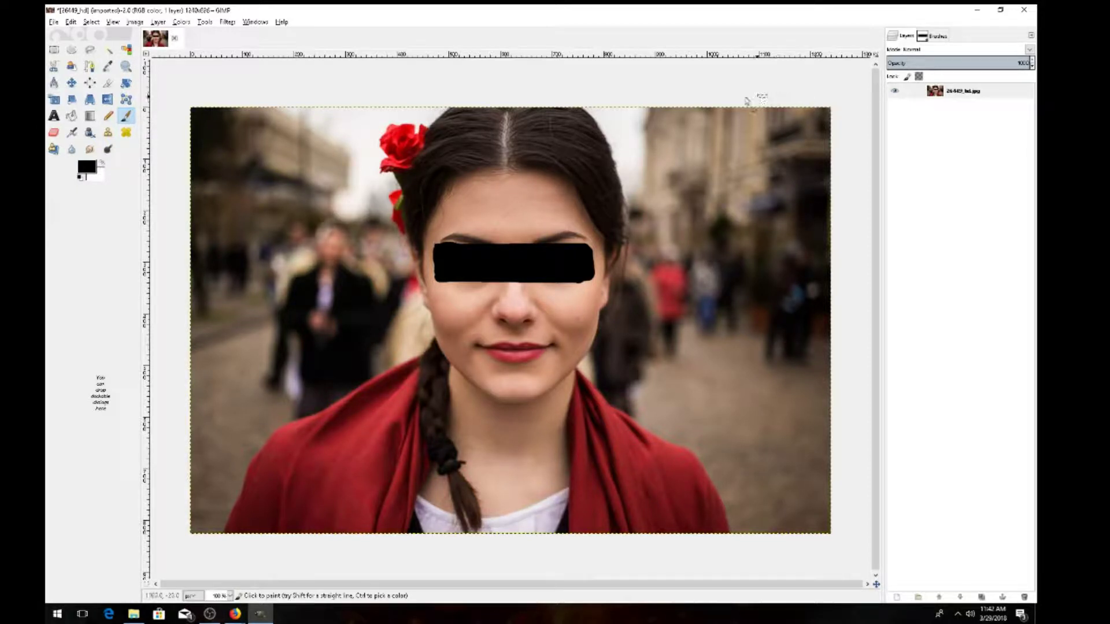
{"action": "left_click", "coordinate": [158, 22]}
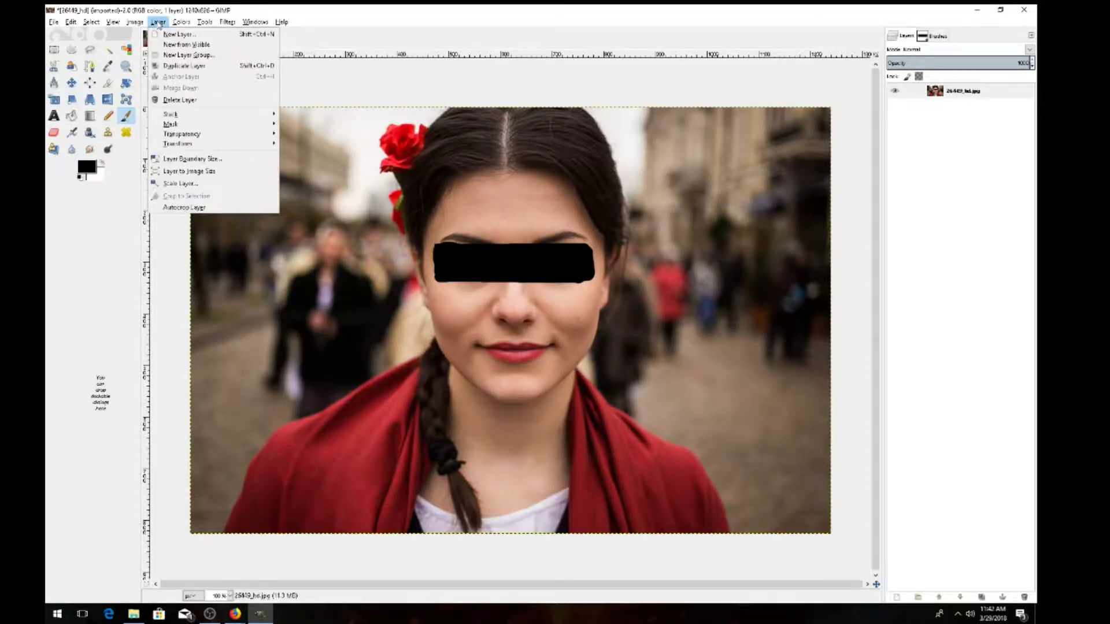
{"action": "mouse_move", "coordinate": [208, 138]}
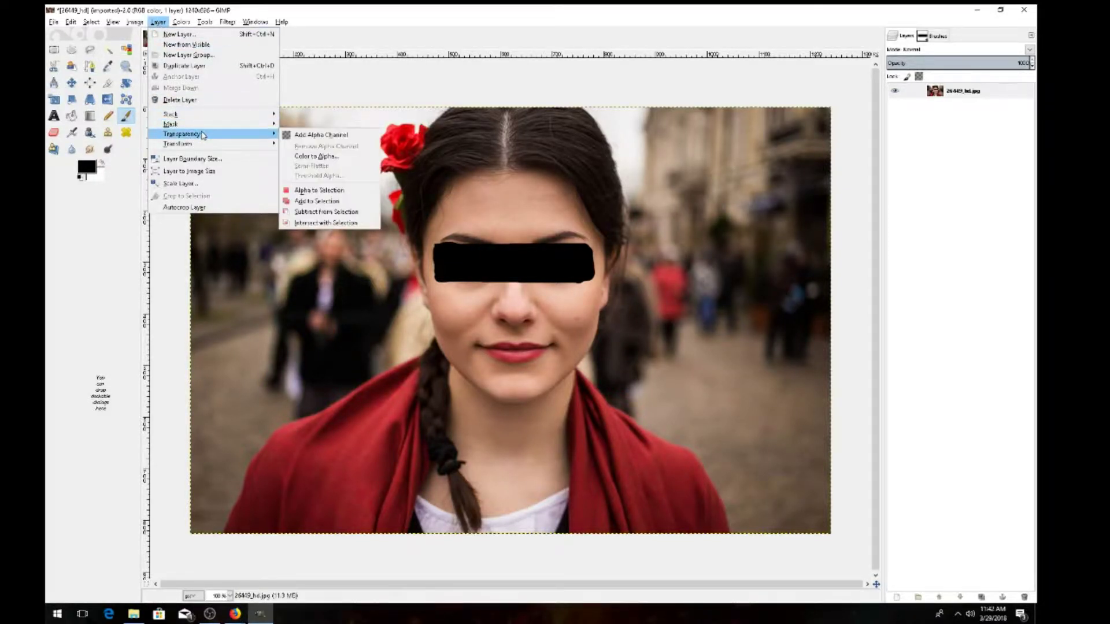
{"action": "left_click", "coordinate": [316, 135]}
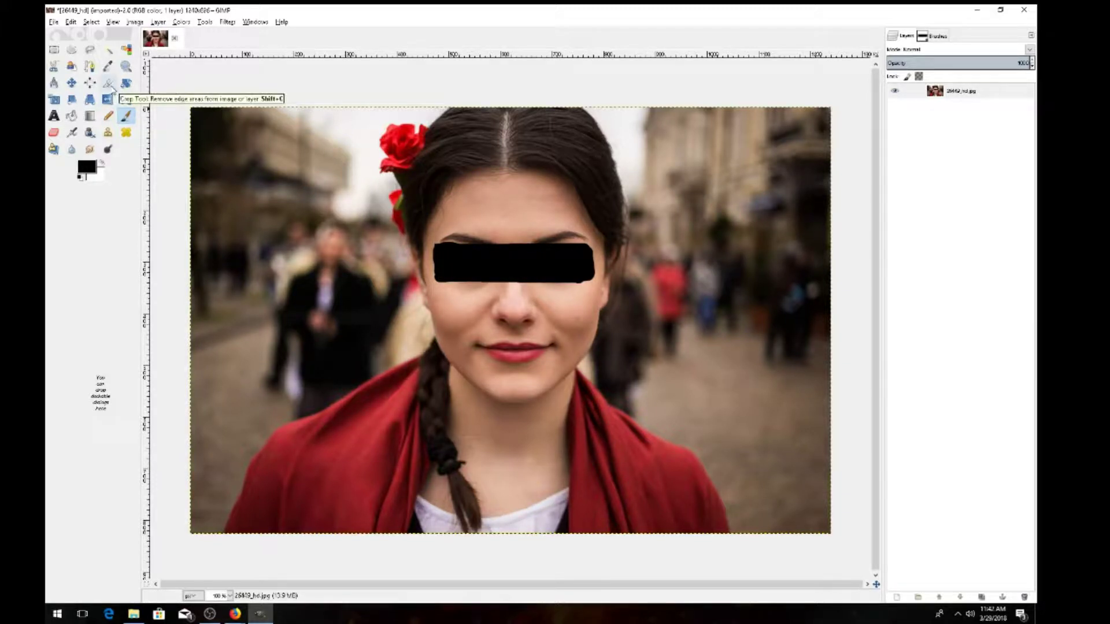
Crop the photo to 952 × 825 around the woman, removing the blurred street on both sides
{"action": "left_click", "coordinate": [110, 85]}
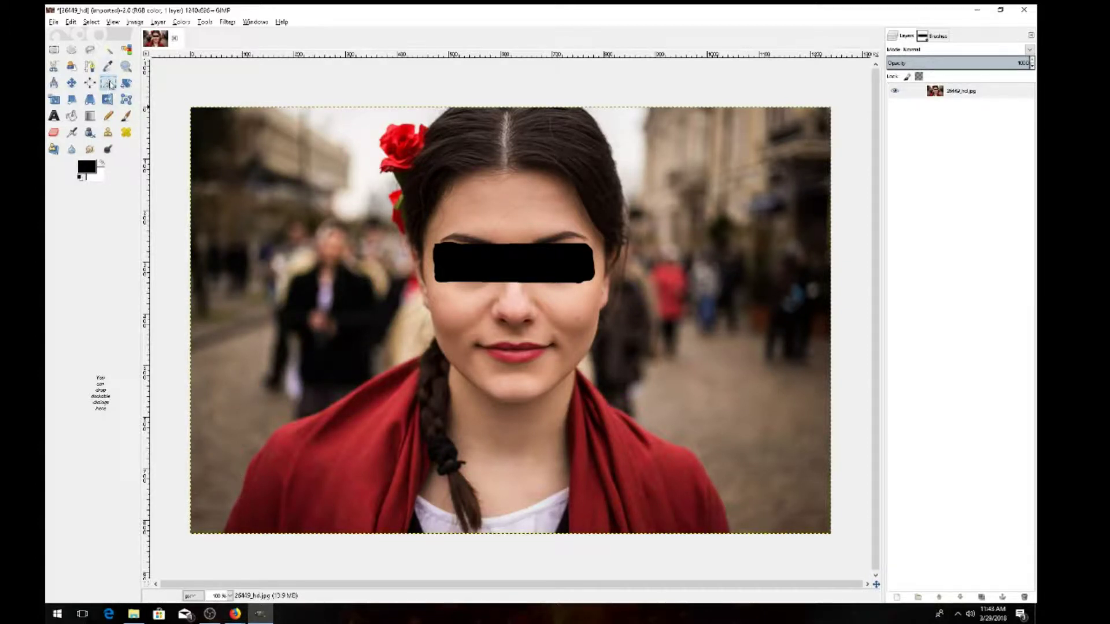
{"action": "left_click", "coordinate": [110, 84]}
{"action": "left_click_drag", "start_coordinate": [236, 108], "coordinate": [720, 532]}
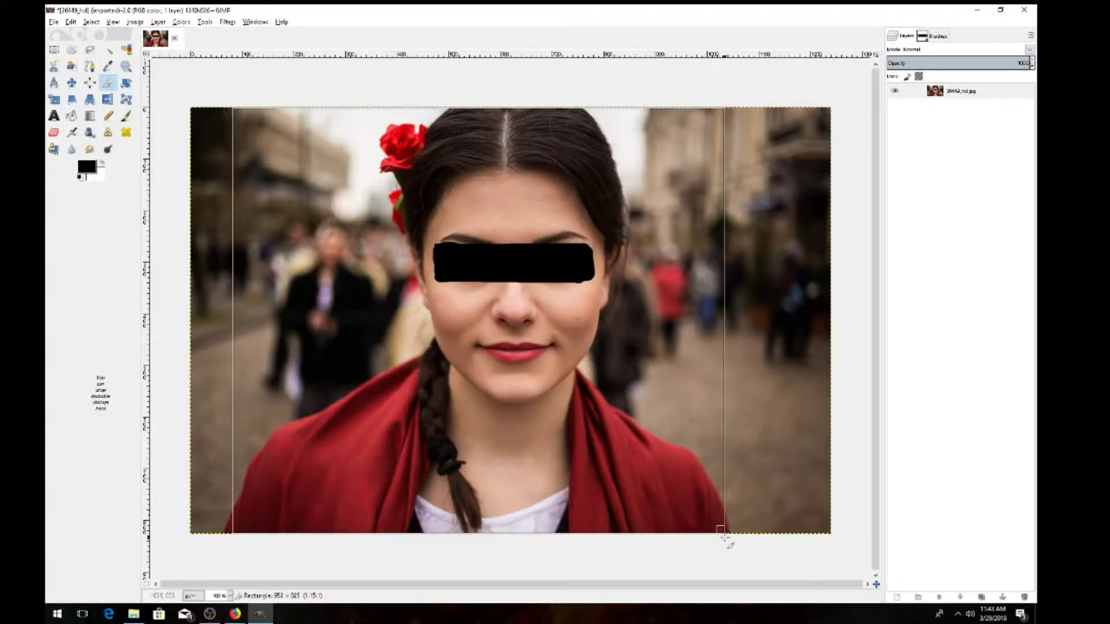
{"action": "left_click_drag", "start_coordinate": [725, 539], "coordinate": [725, 537]}
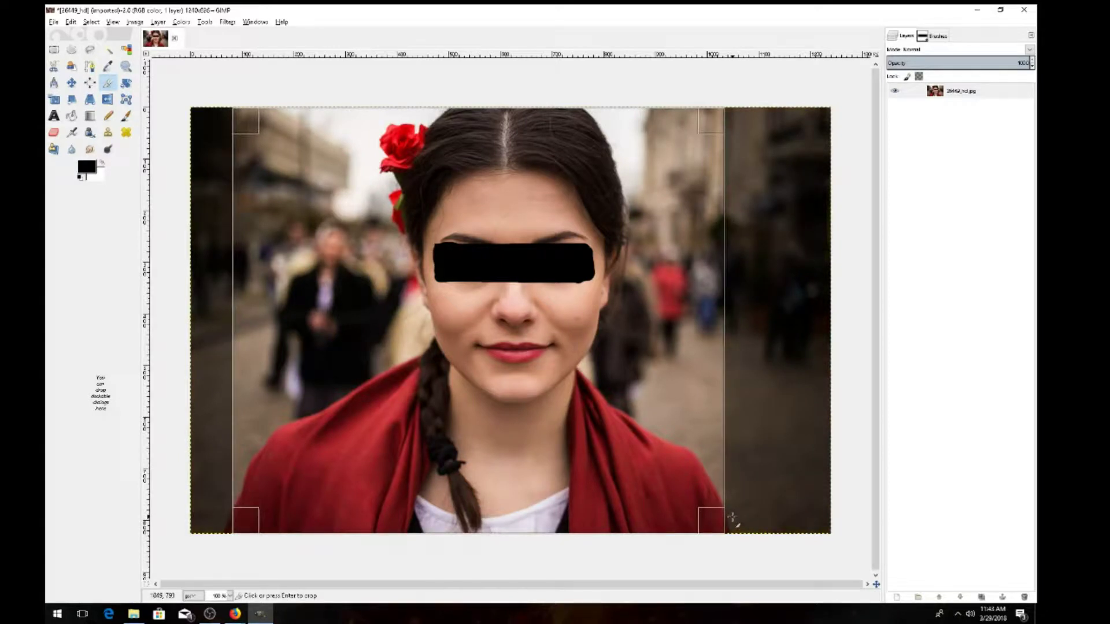
{"action": "key", "text": "Return"}
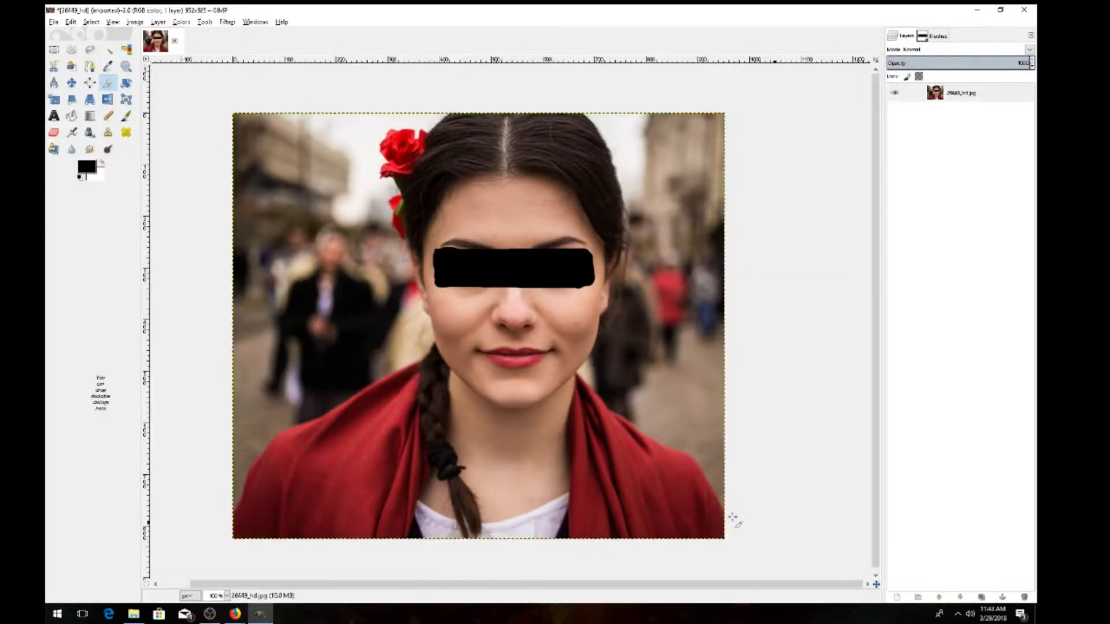
Outline the black eye bar's four corners with Free Select, then invert the selection
{"action": "left_click", "coordinate": [89, 52]}
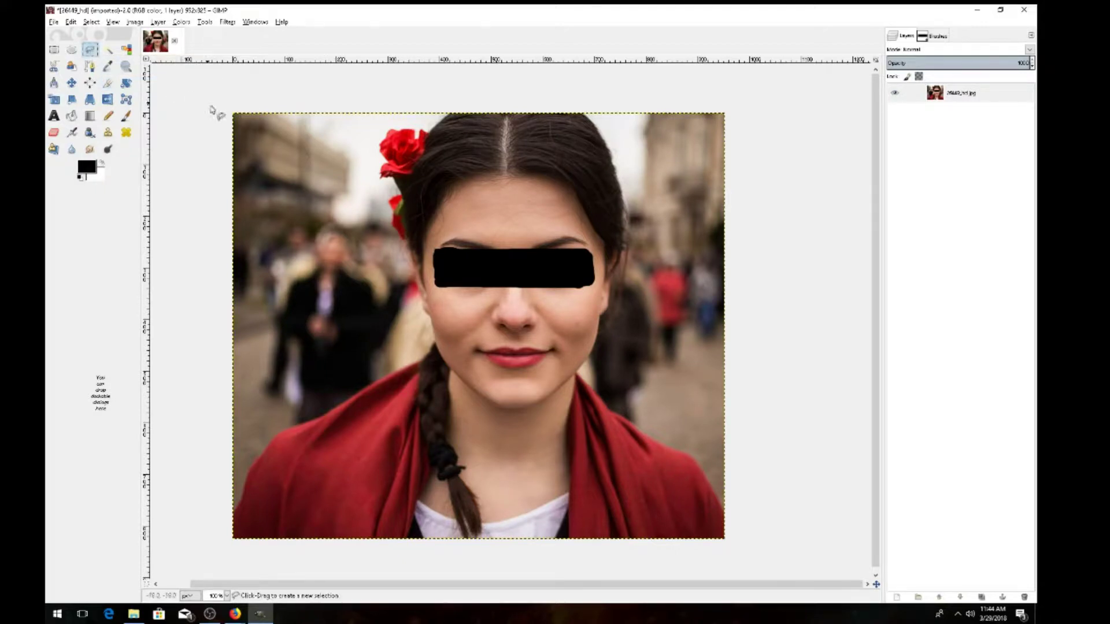
{"action": "left_click", "coordinate": [437, 250]}
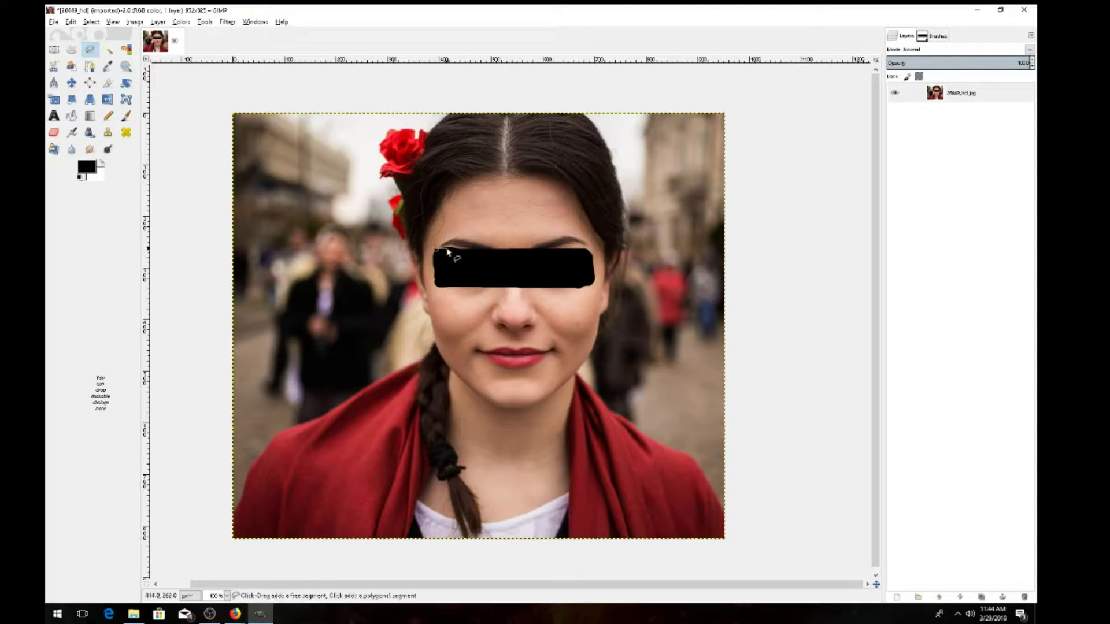
{"action": "left_click", "coordinate": [592, 252]}
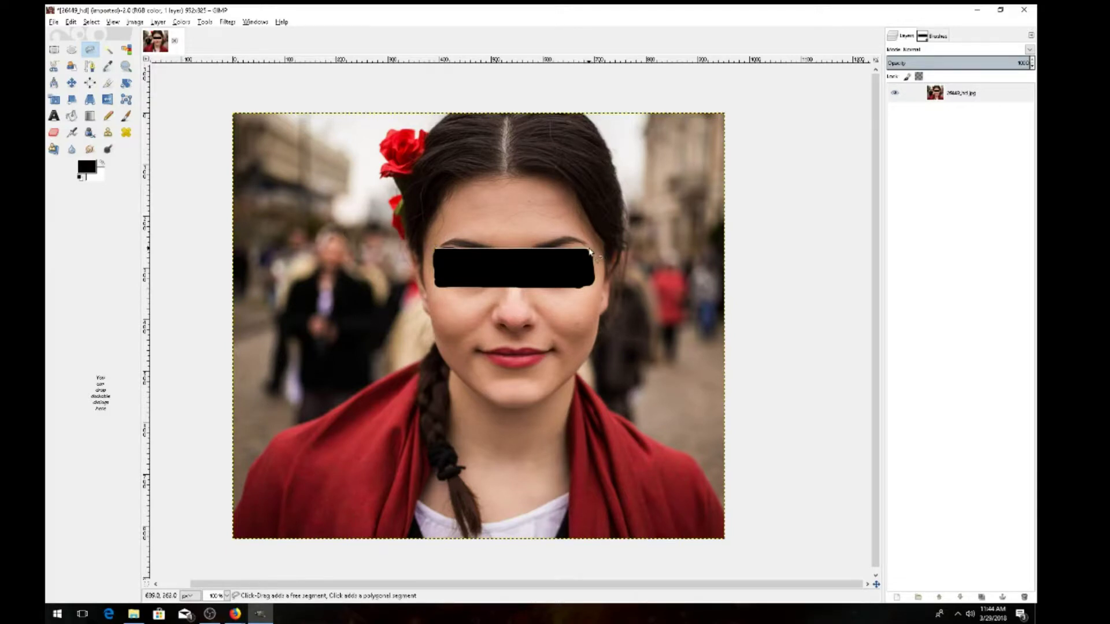
{"action": "left_click", "coordinate": [591, 286]}
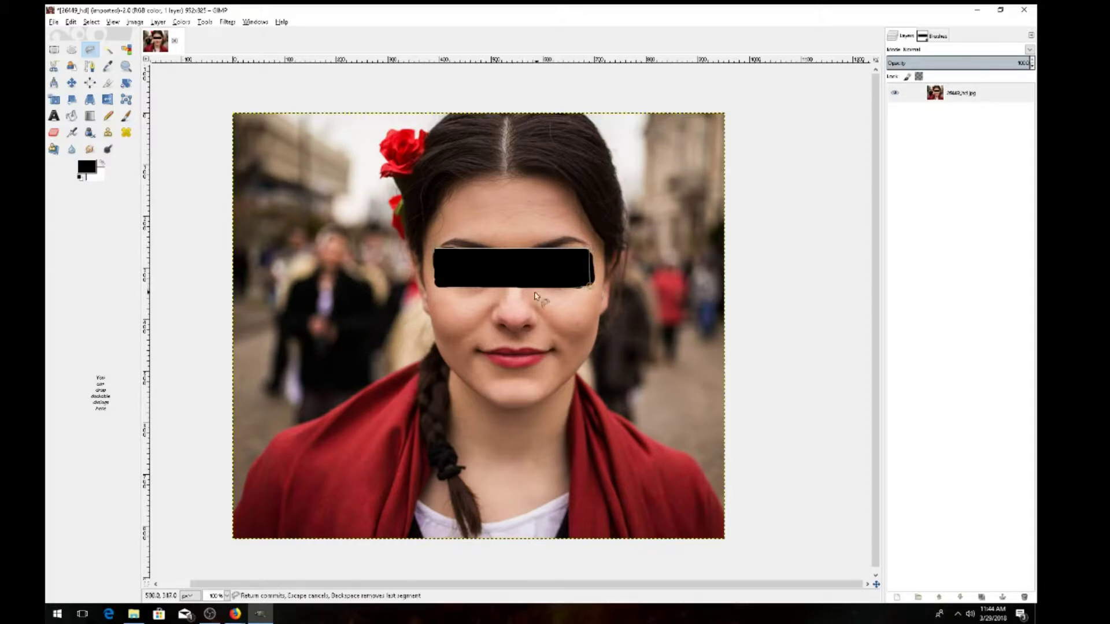
{"action": "left_click", "coordinate": [435, 287]}
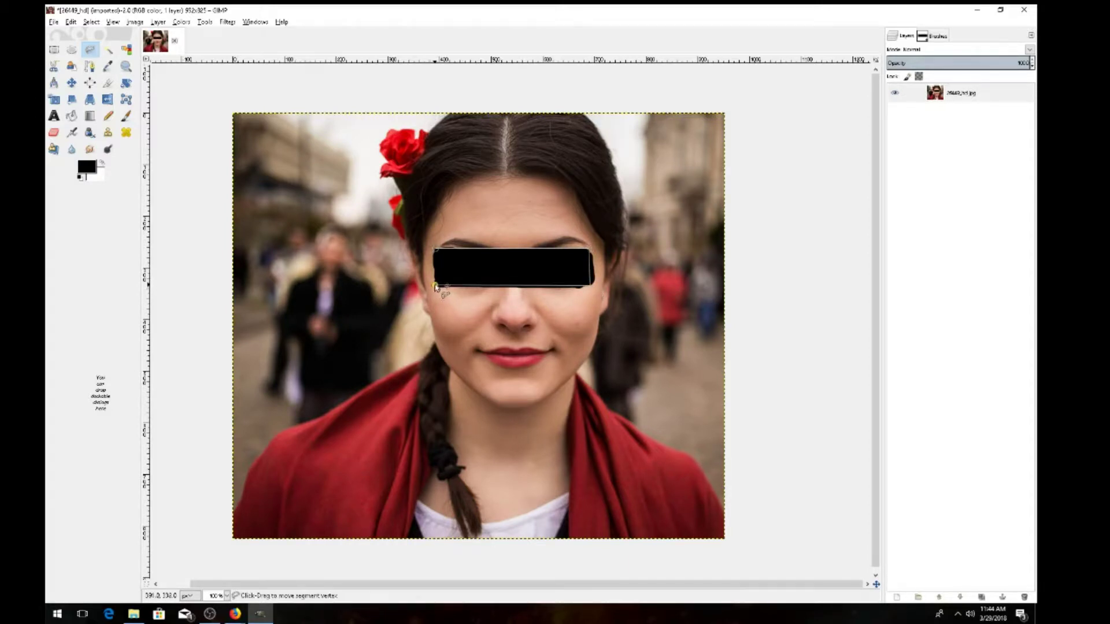
{"action": "left_click", "coordinate": [435, 250]}
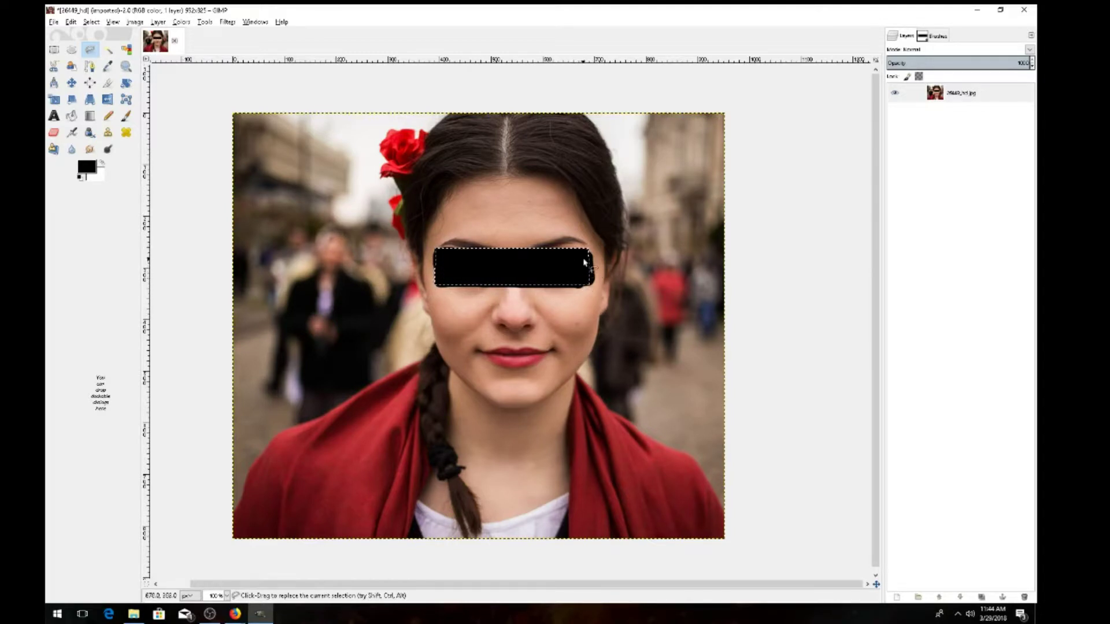
{"action": "left_click", "coordinate": [91, 22]}
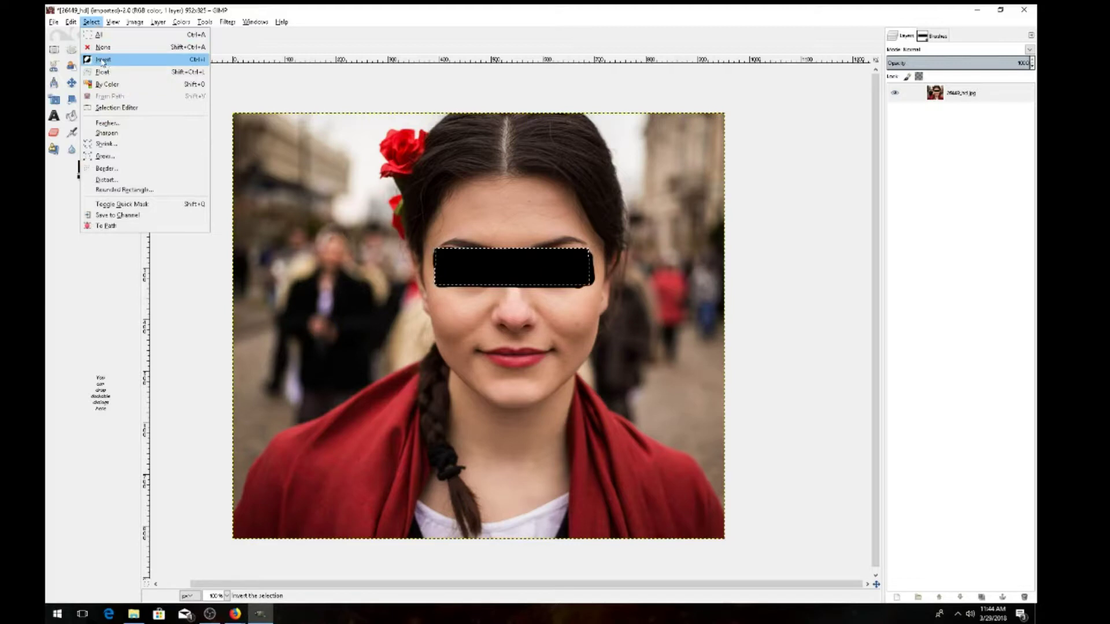
{"action": "left_click", "coordinate": [103, 61]}
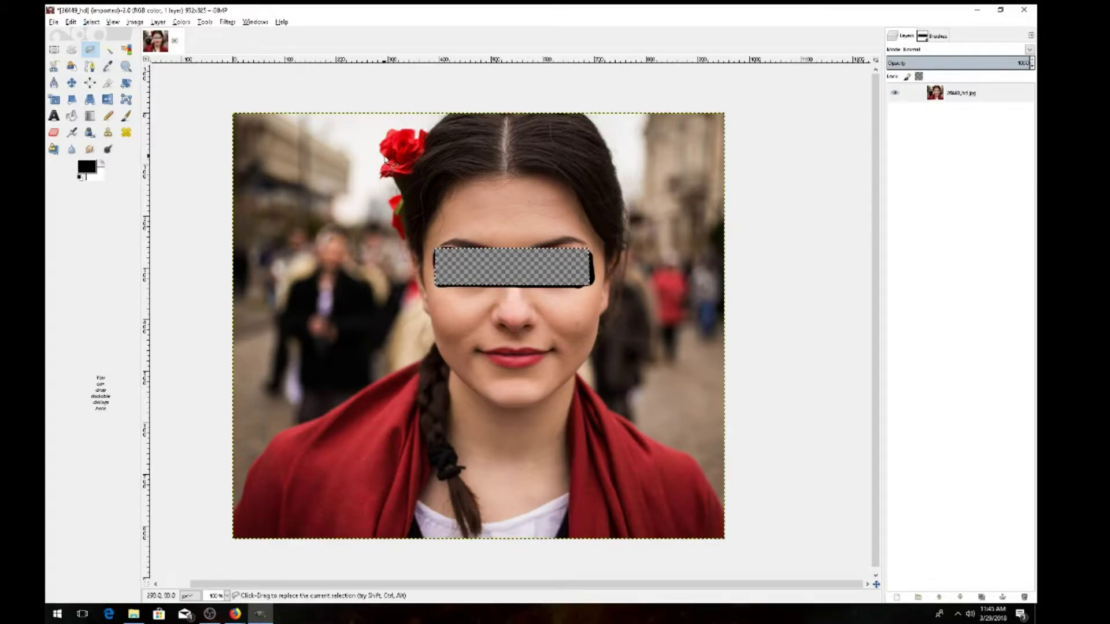
Undo, invert the selection and delete everything outside the black bar to transparency
{"action": "key", "text": "ctrl"}
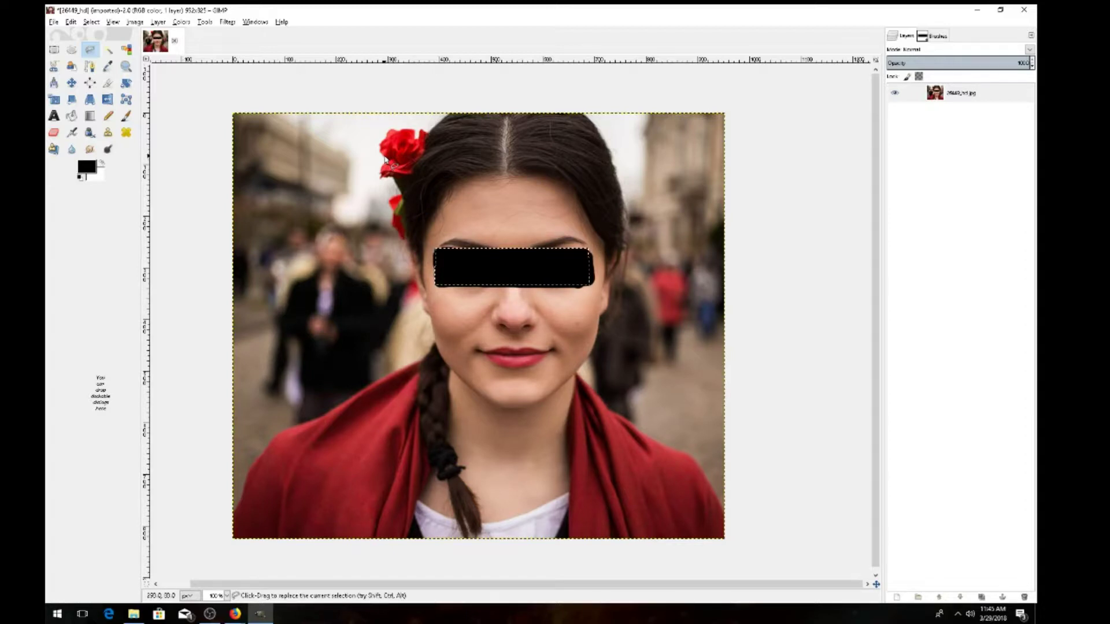
{"action": "left_click", "coordinate": [93, 22]}
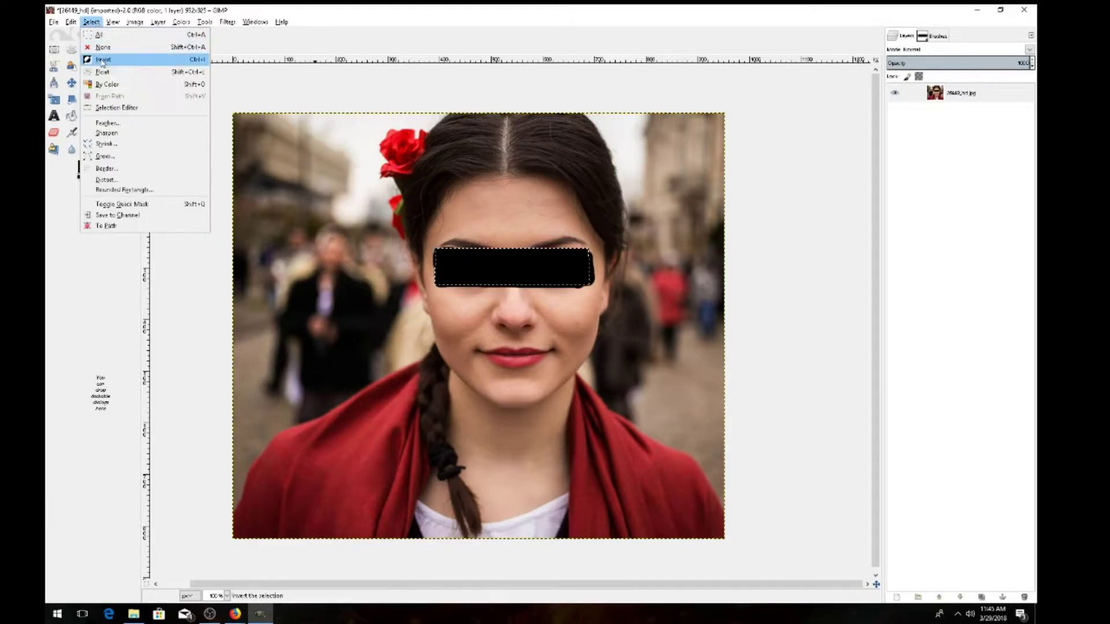
{"action": "left_click", "coordinate": [102, 59]}
{"action": "key", "text": "Delete"}
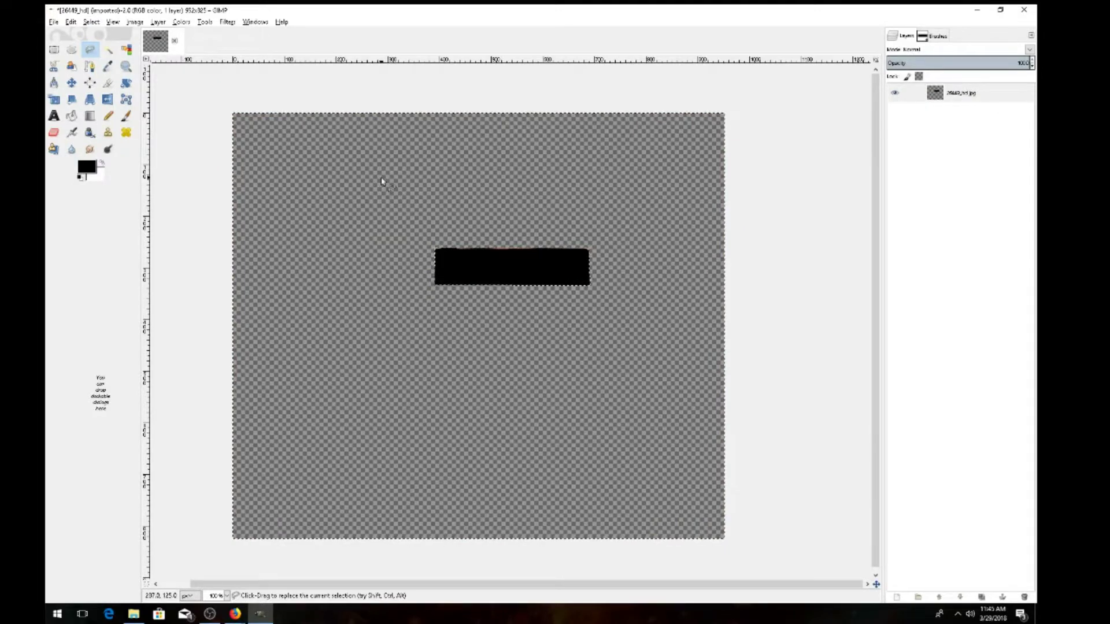
Undo that deletion to restore the photo and invert the selection back to the eye bar
{"action": "key", "text": "ctrl+z"}
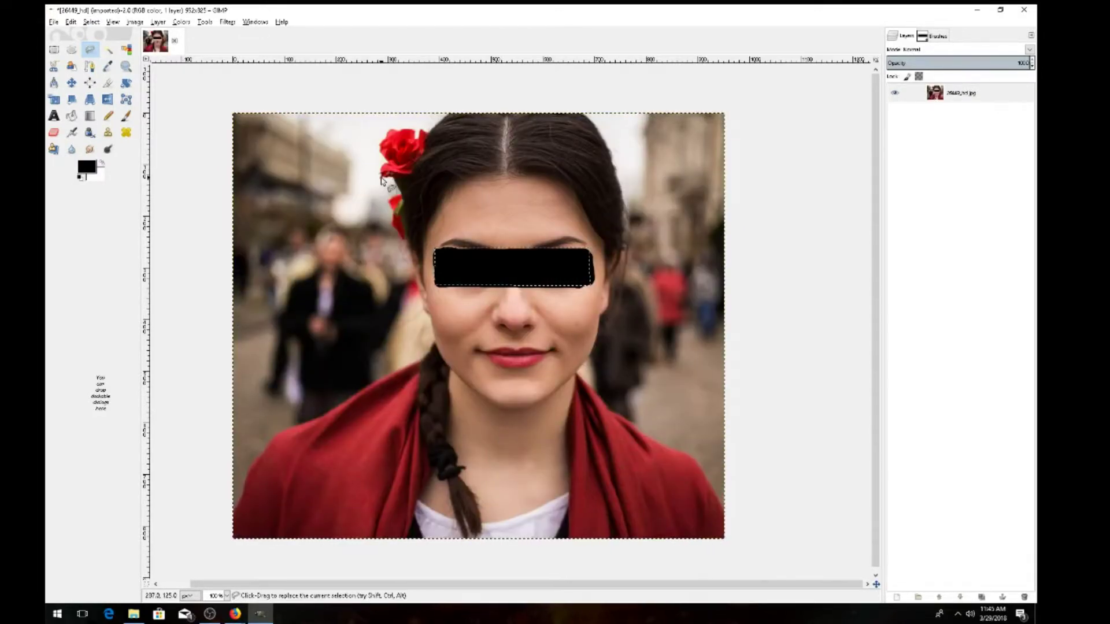
{"action": "left_click", "coordinate": [96, 24]}
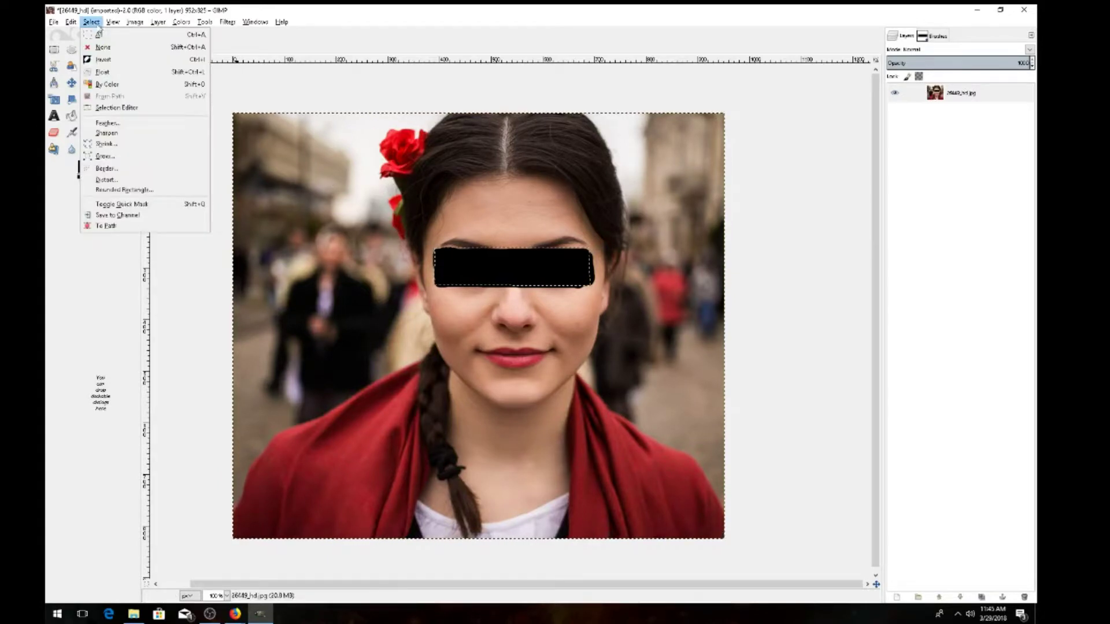
{"action": "left_click", "coordinate": [103, 59]}
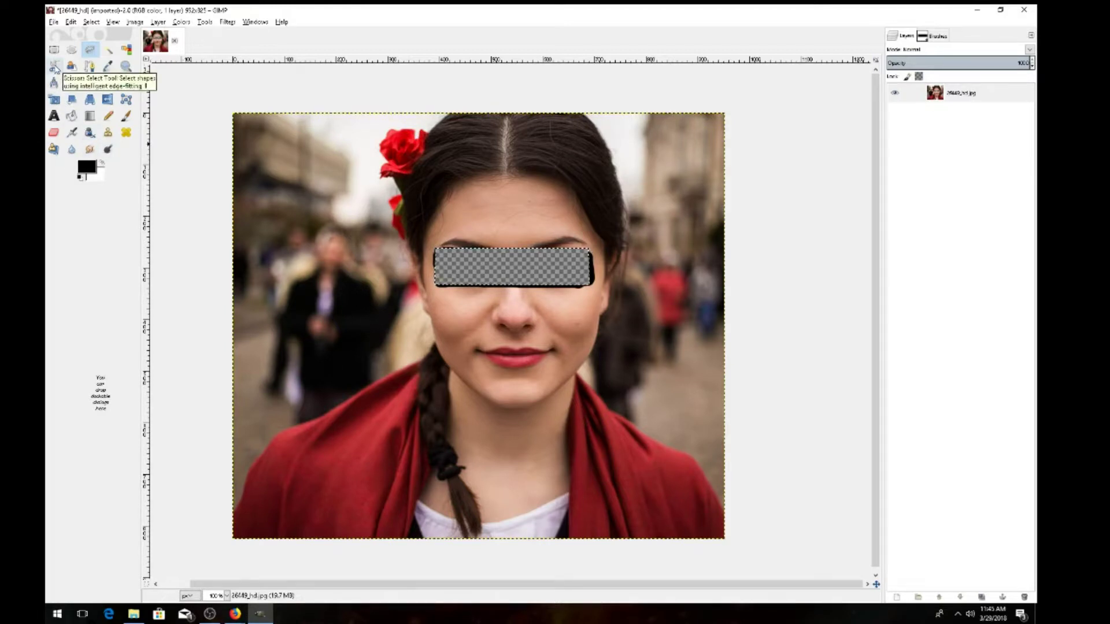
Trace the red hair rose's edge with Scissors Select points and convert the outline into a selection
{"action": "left_click", "coordinate": [55, 67]}
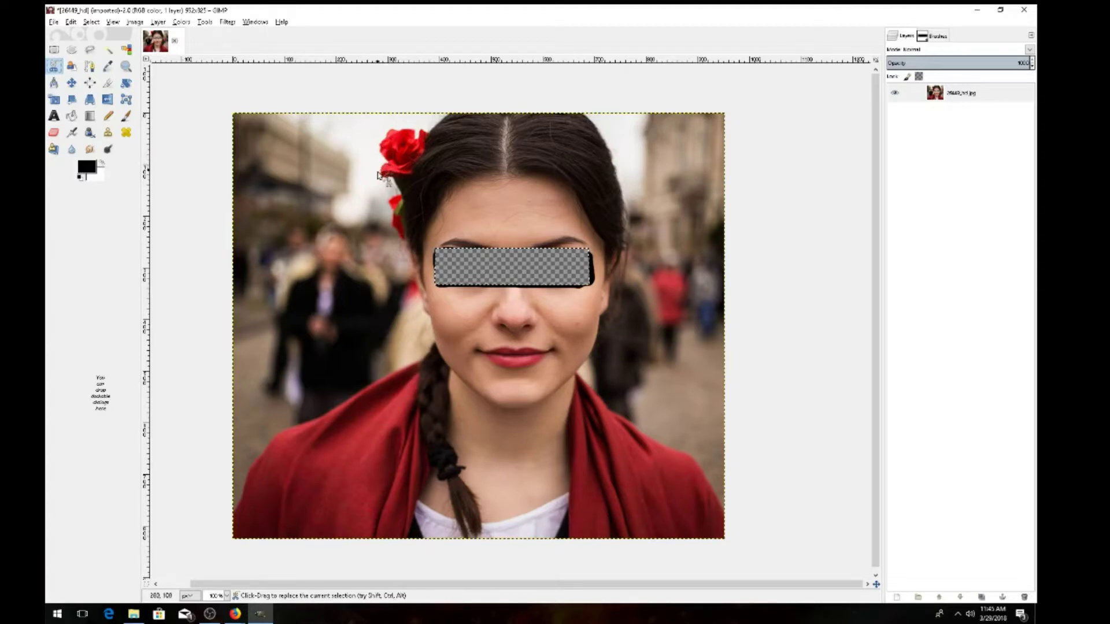
{"action": "left_click", "coordinate": [429, 133]}
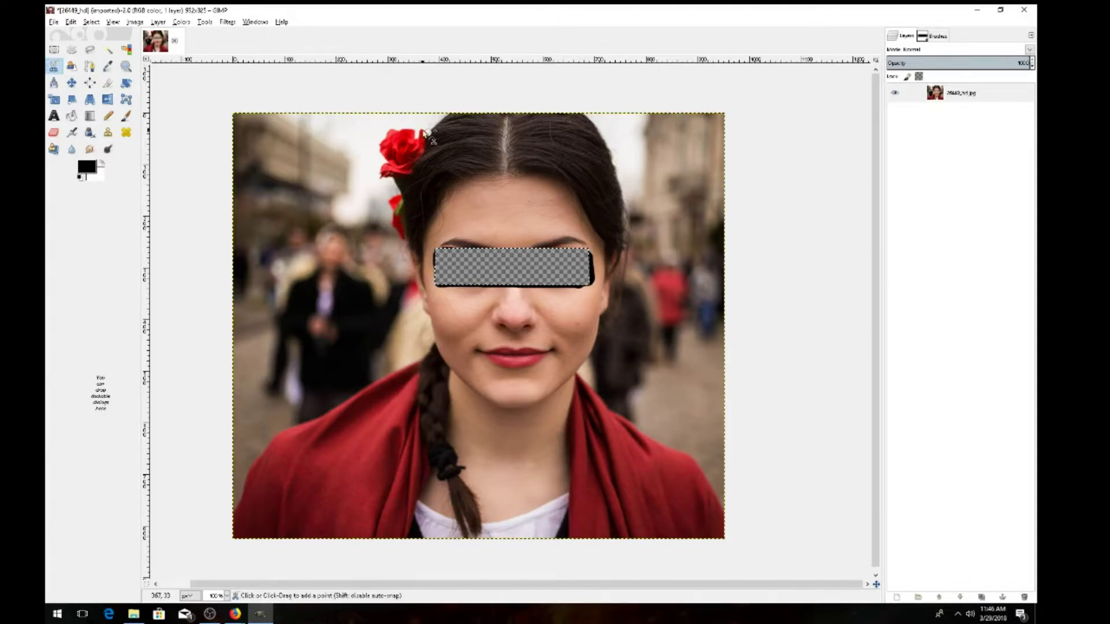
{"action": "left_click", "coordinate": [400, 127]}
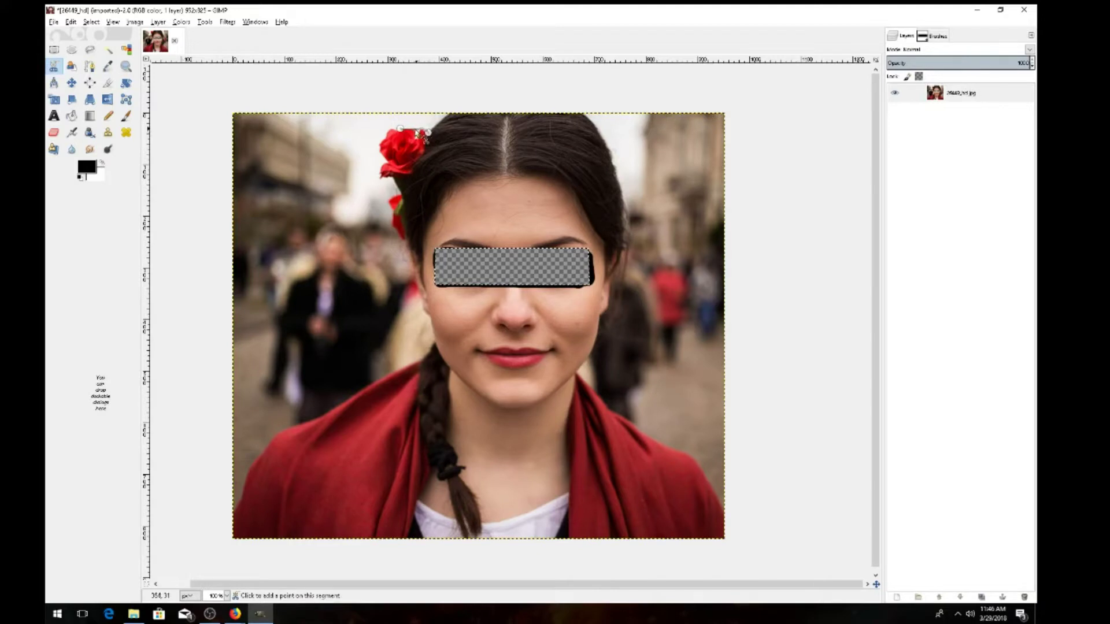
{"action": "left_click", "coordinate": [388, 129]}
{"action": "left_click", "coordinate": [384, 138]}
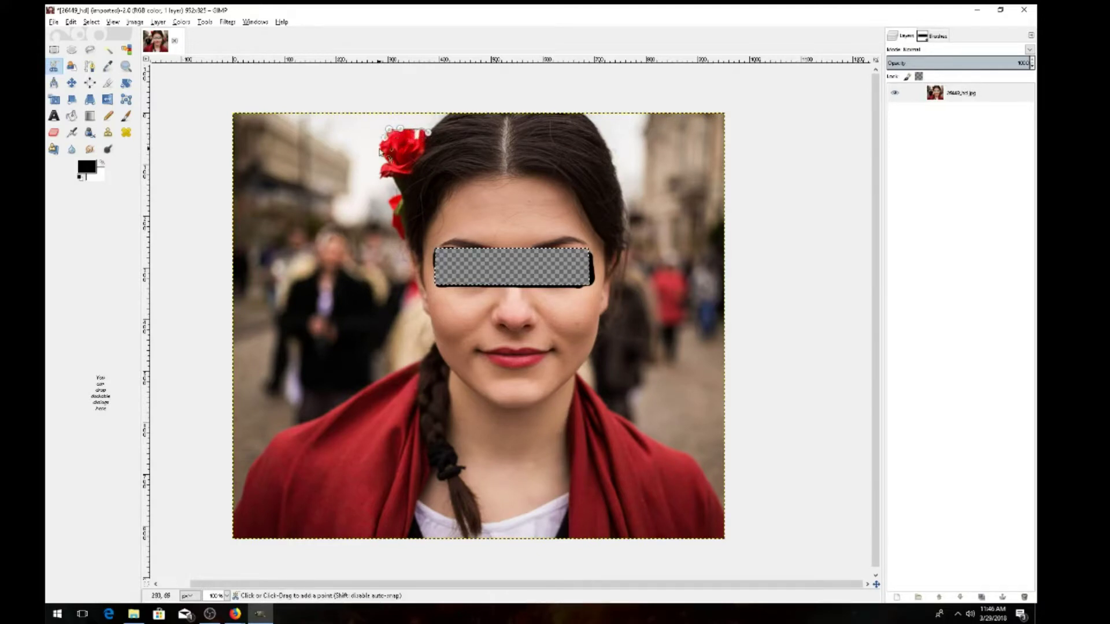
{"action": "left_click", "coordinate": [380, 151]}
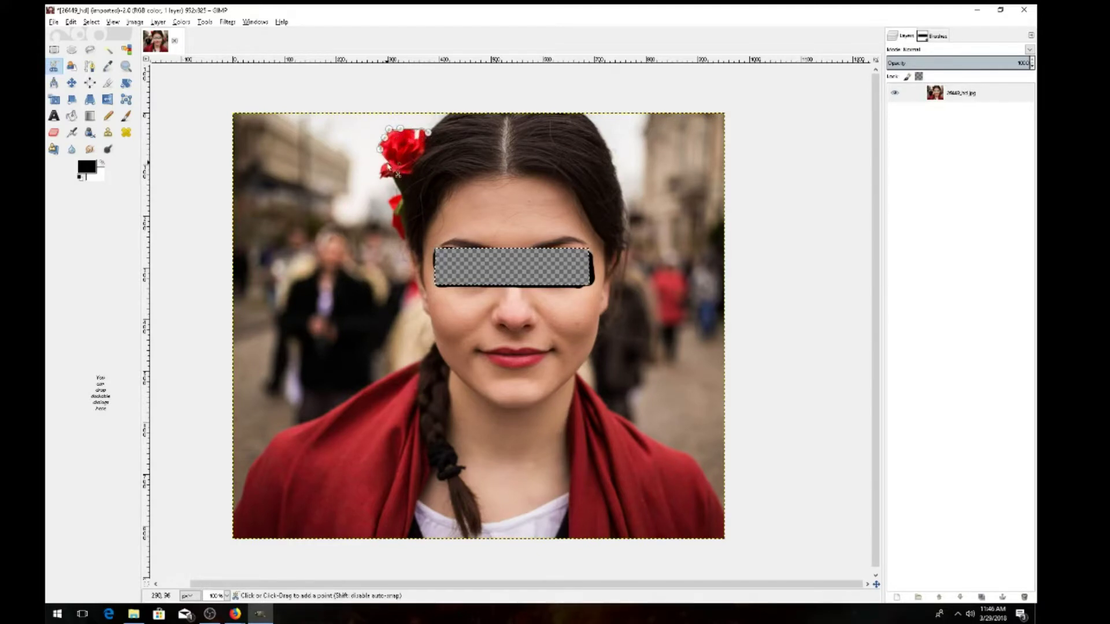
{"action": "left_click", "coordinate": [384, 164]}
{"action": "left_click", "coordinate": [380, 175]}
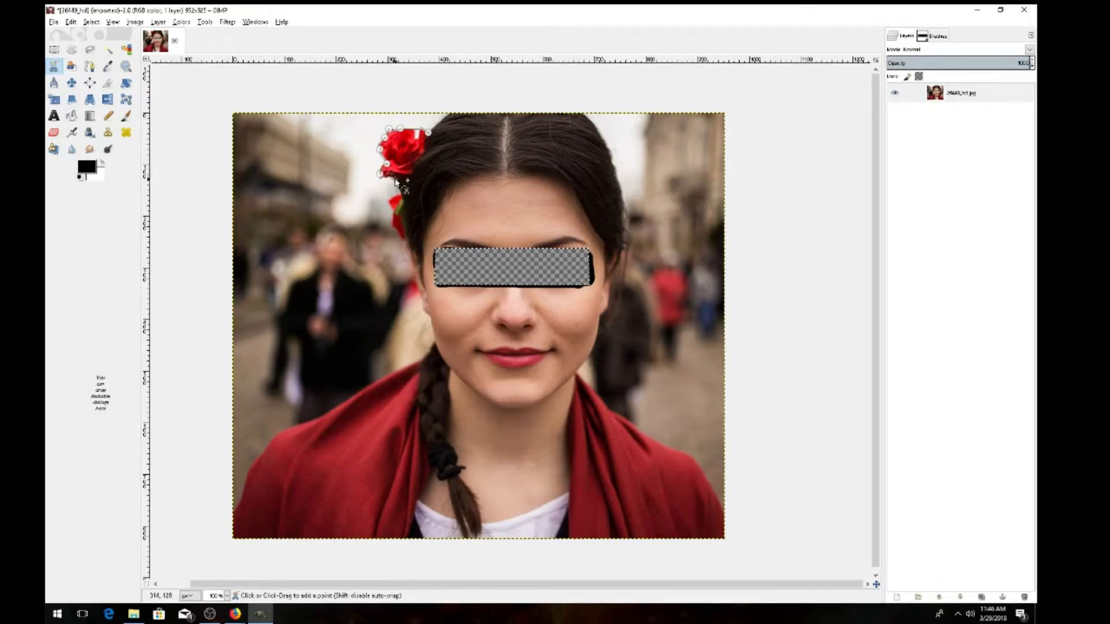
{"action": "left_click", "coordinate": [406, 175]}
{"action": "left_click", "coordinate": [414, 167]}
{"action": "left_click", "coordinate": [423, 157]}
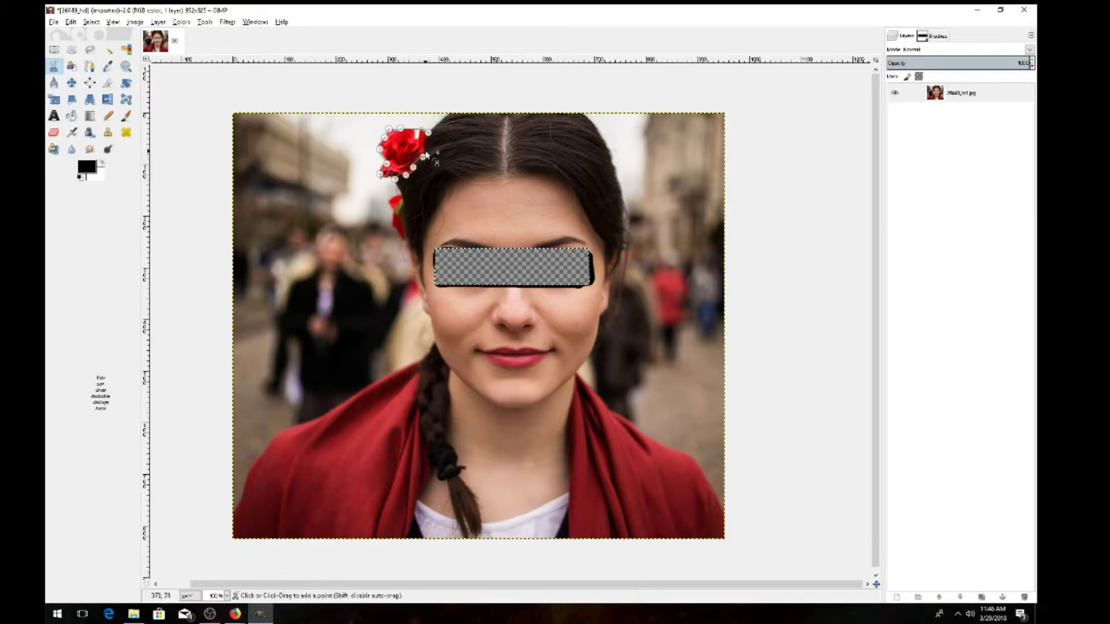
{"action": "left_click", "coordinate": [426, 144]}
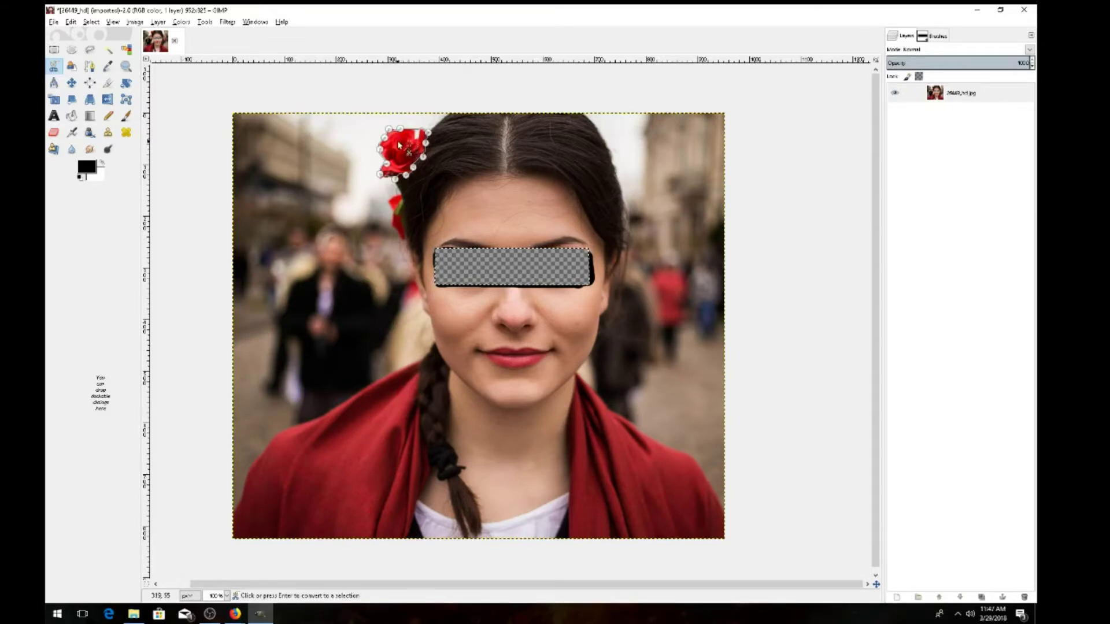
{"action": "left_click", "coordinate": [408, 151]}
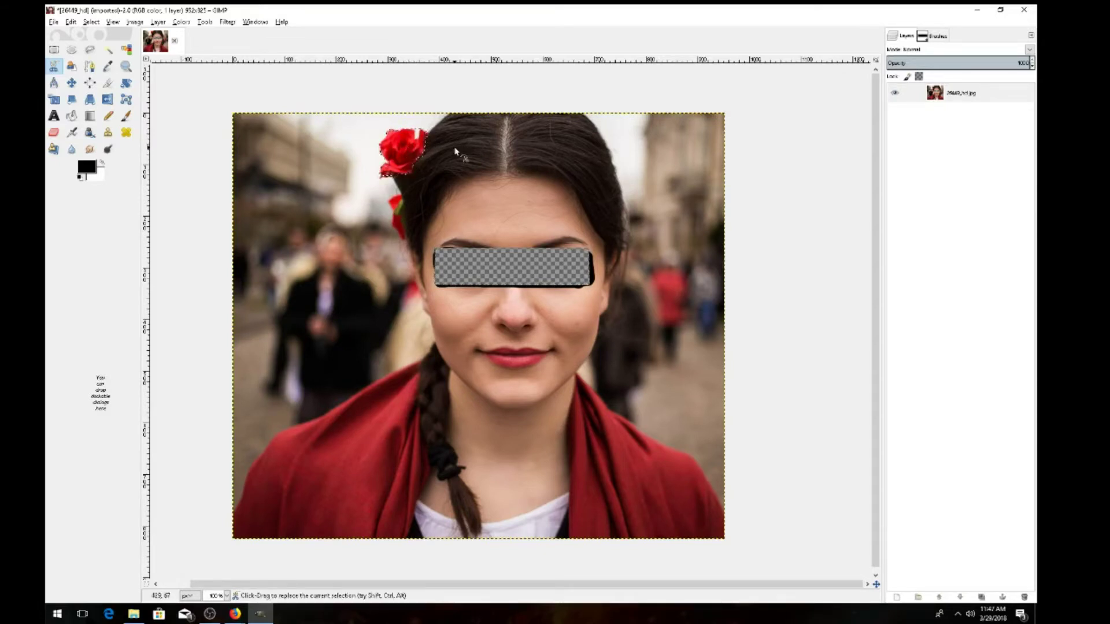
{"action": "key", "text": "Delete"}
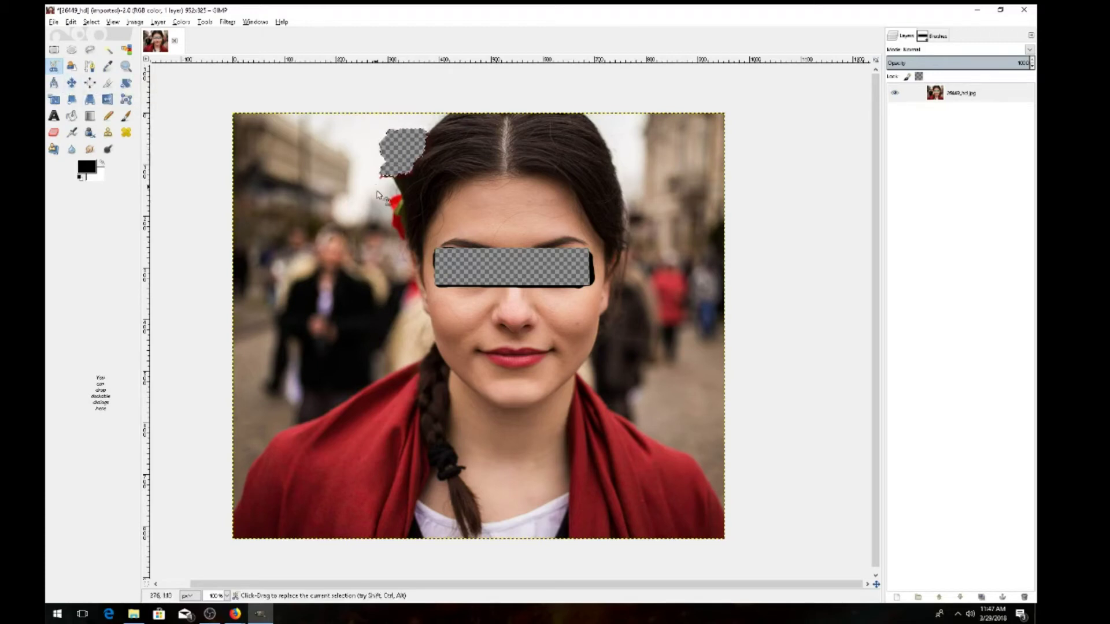
{"action": "key", "text": "ctrl+z"}
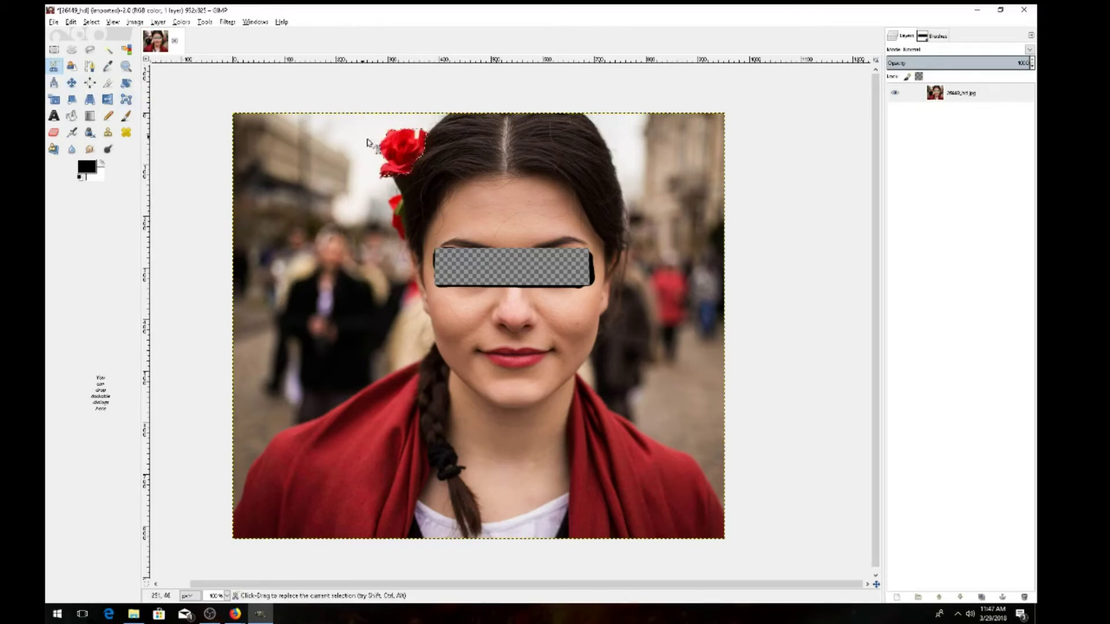
Invert the rose selection and delete everything except the rose
{"action": "left_click", "coordinate": [92, 22]}
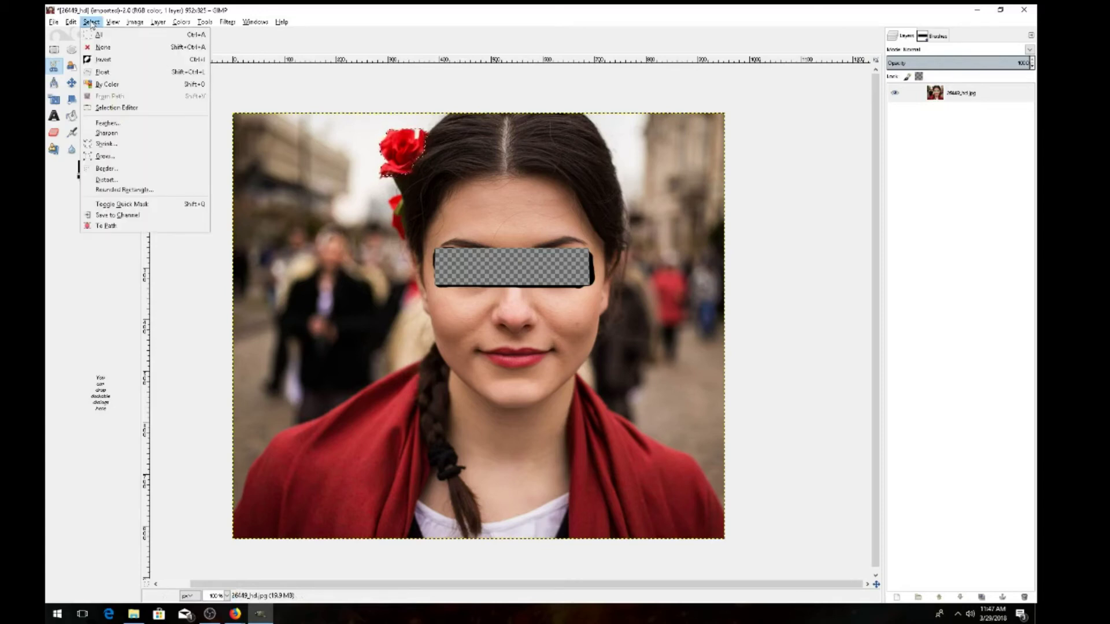
{"action": "left_click", "coordinate": [101, 62]}
{"action": "key", "text": "Delete"}
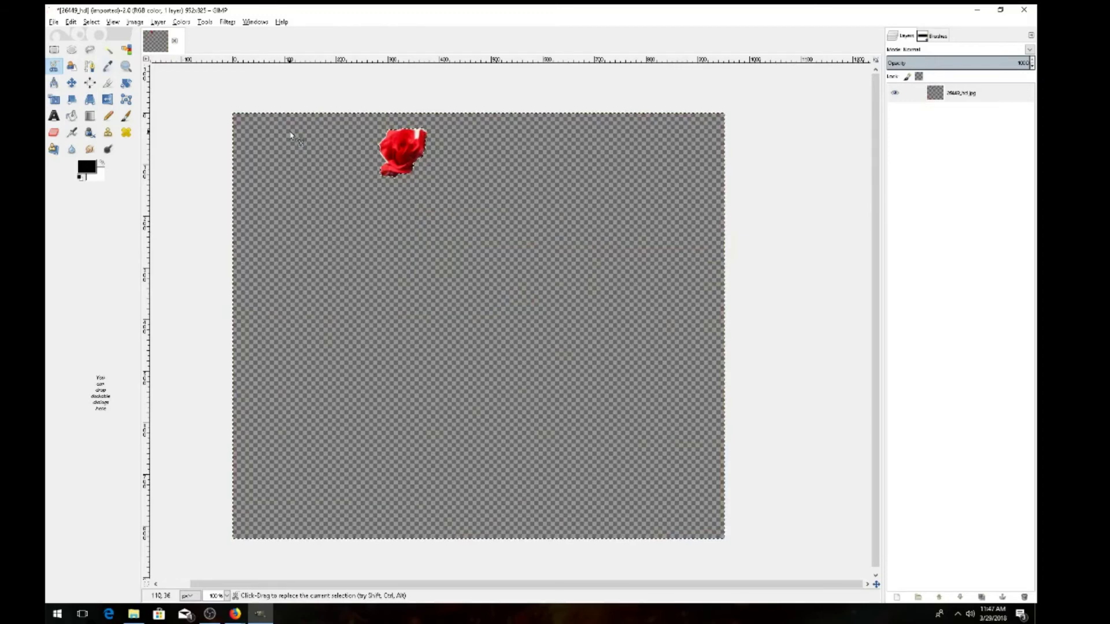
Undo that deletion and invert the selection back to the rose
{"action": "key", "text": "ctrl+z"}
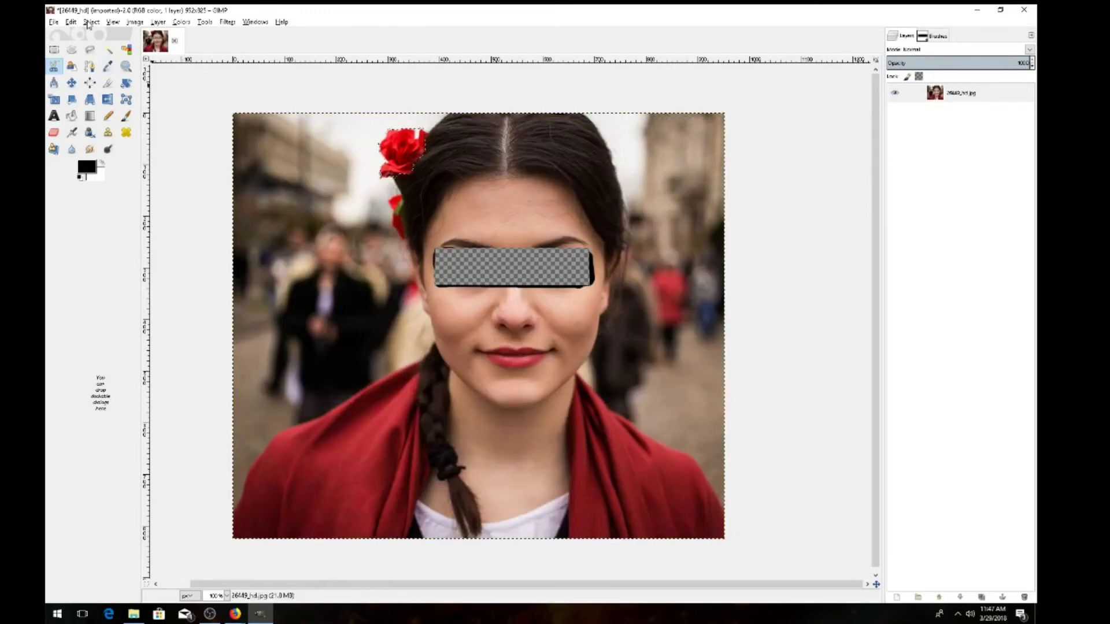
{"action": "left_click", "coordinate": [91, 22]}
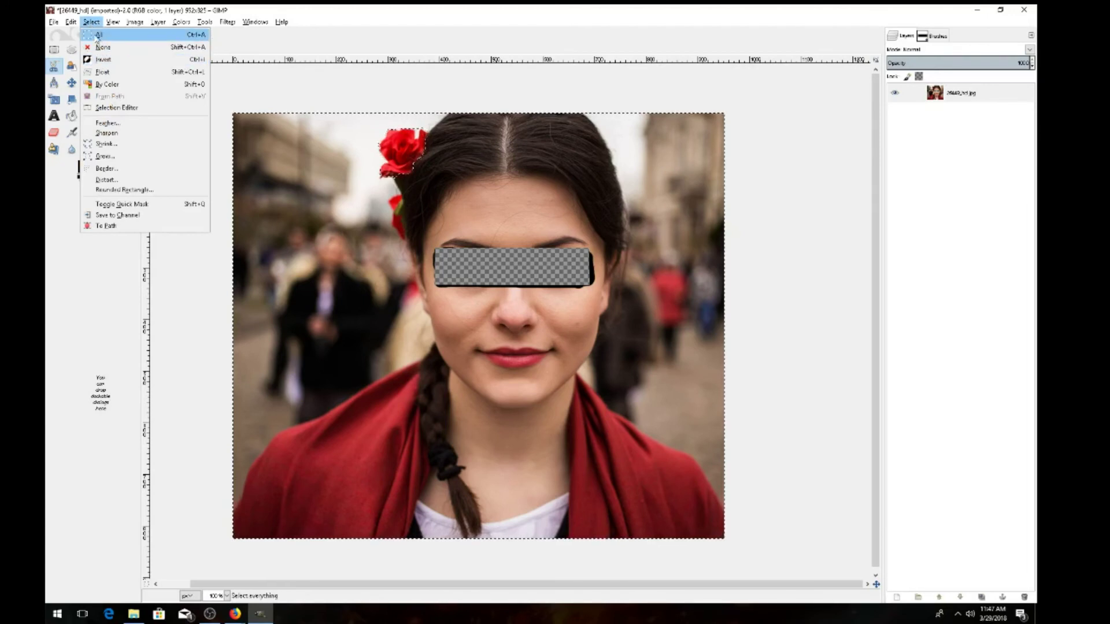
{"action": "left_click", "coordinate": [104, 60]}
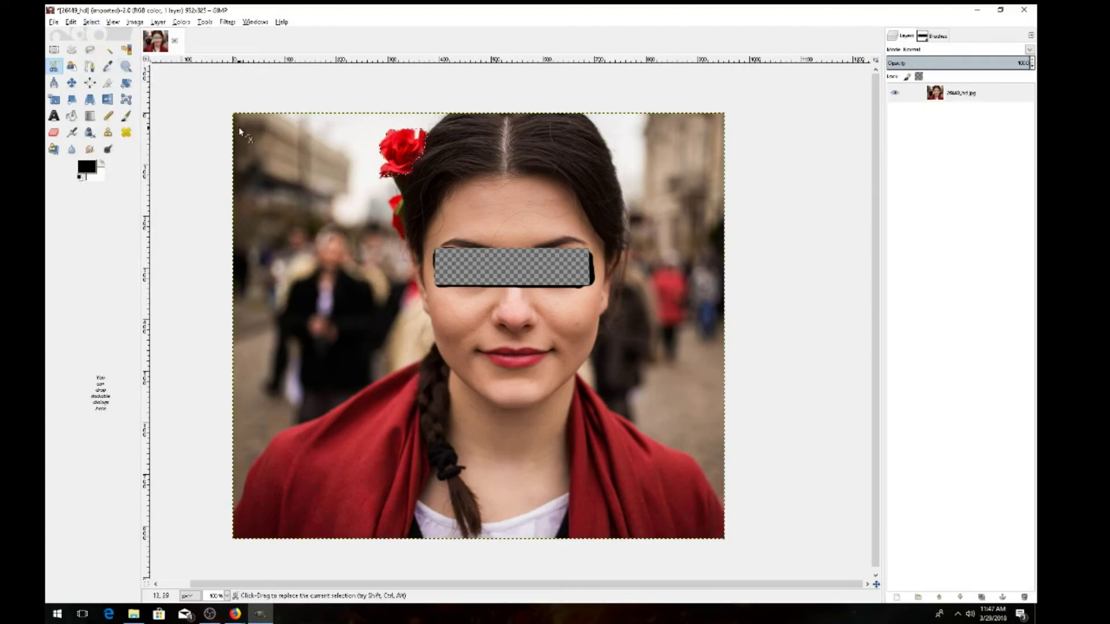